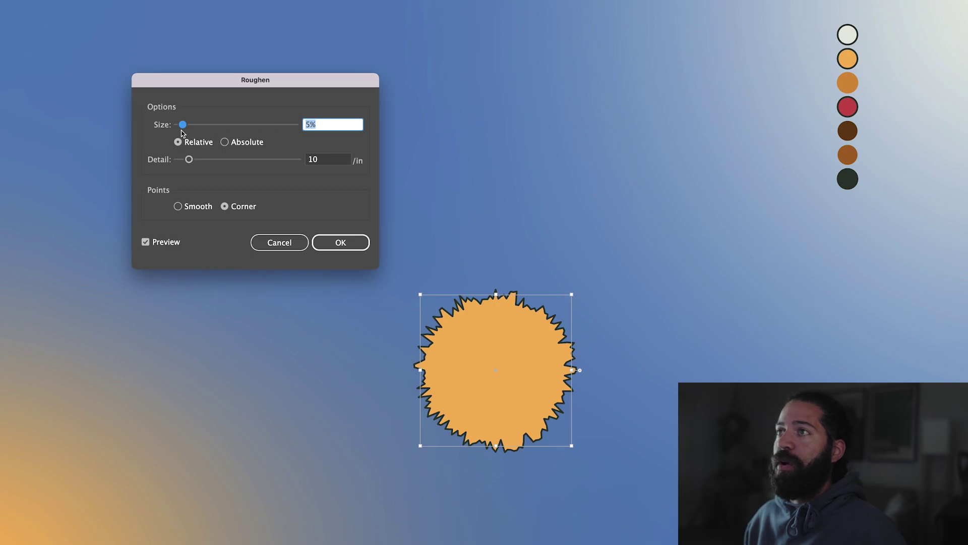
Roughen the cookie circle with a relative size of 1%, a detail of 3 per inch and smooth points
drag(182, 129, 178, 129)
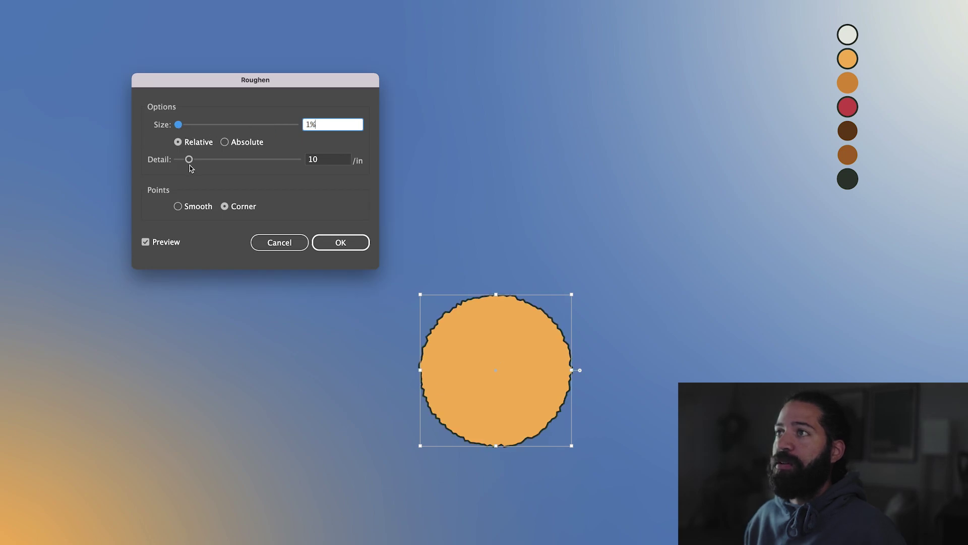
drag(190, 163, 182, 163)
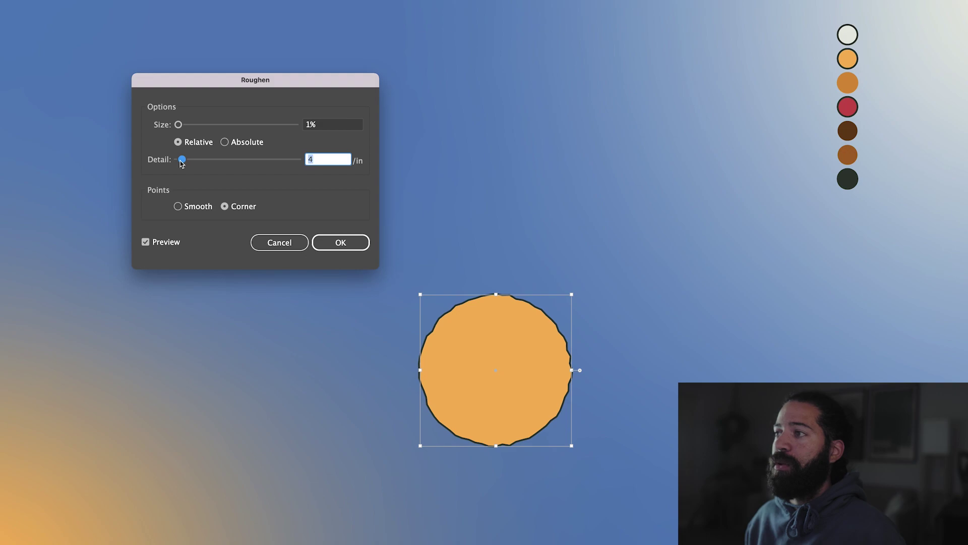
drag(182, 163, 180, 163)
click(180, 208)
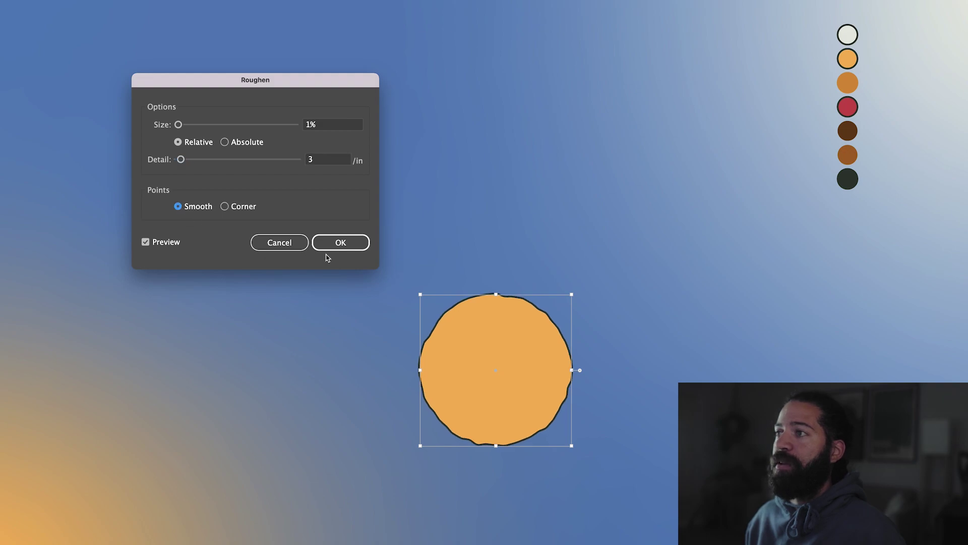
click(345, 246)
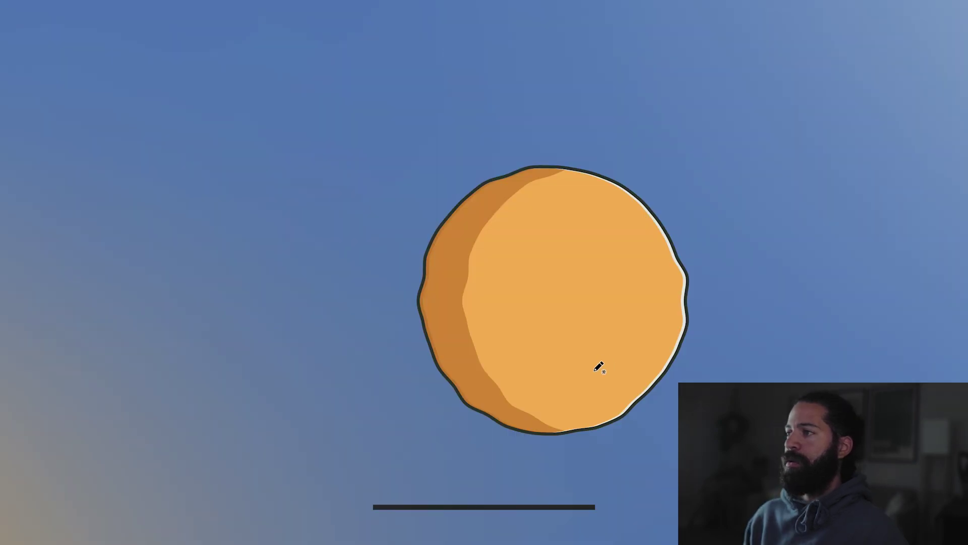
Draw dark brown chocolate chips freehand on the lower right part of the cookie
mouse_move(598, 364)
mouse_down()
mouse_move(596, 376)
mouse_move(619, 372)
mouse_move(605, 365)
mouse_up()
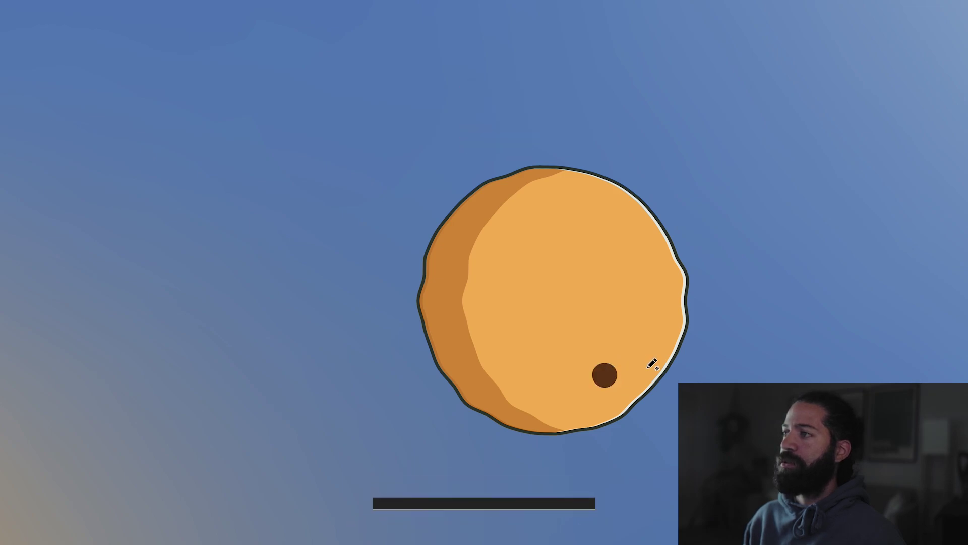
drag(613, 386, 616, 417)
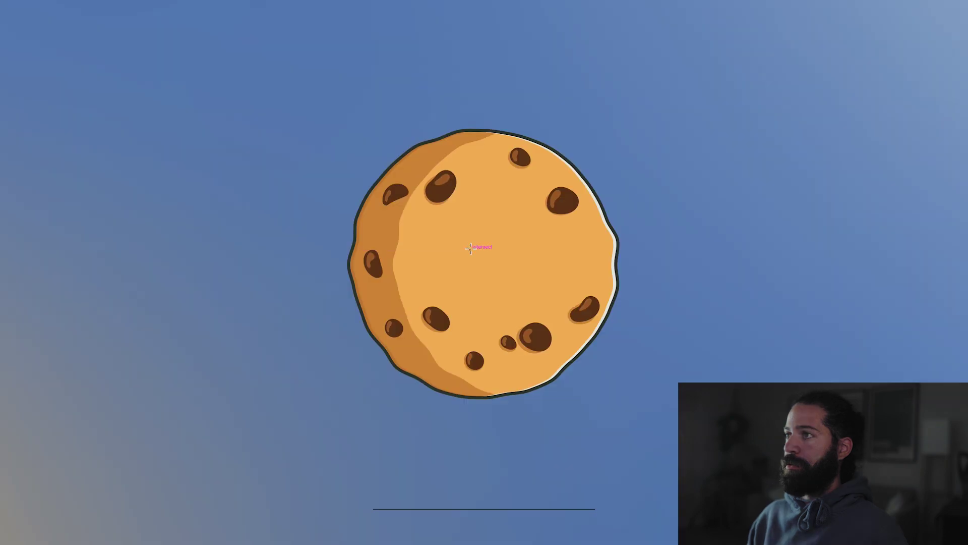
Draw an outlined circle near the cookie's center for a sunglasses lens and add a smaller concentric copy inside it
mouse_move(479, 244)
mouse_down()
mouse_move(516, 276)
mouse_move(505, 276)
mouse_up()
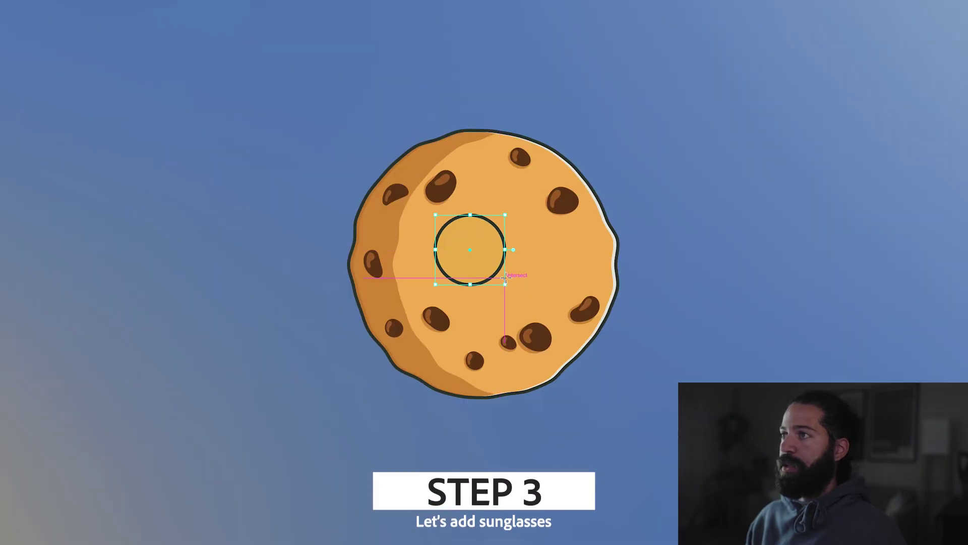
key(super+c)
key(super+f)
drag(504, 214, 499, 224)
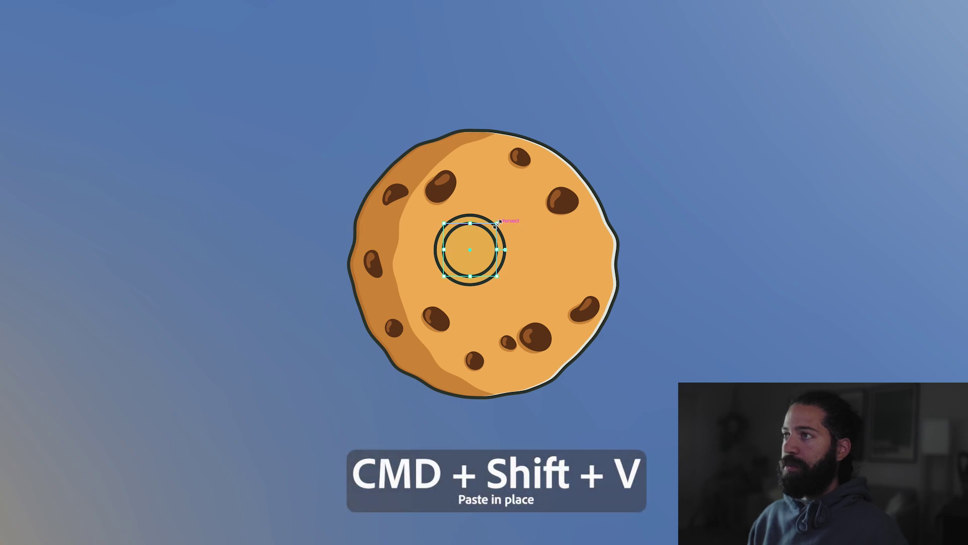
Fill the inner lens circle with the dark outline color and place an offset frame copy behind it on the left
key(i)
click(546, 258)
key(v)
drag(510, 253, 498, 244)
key(super+bracketleft)
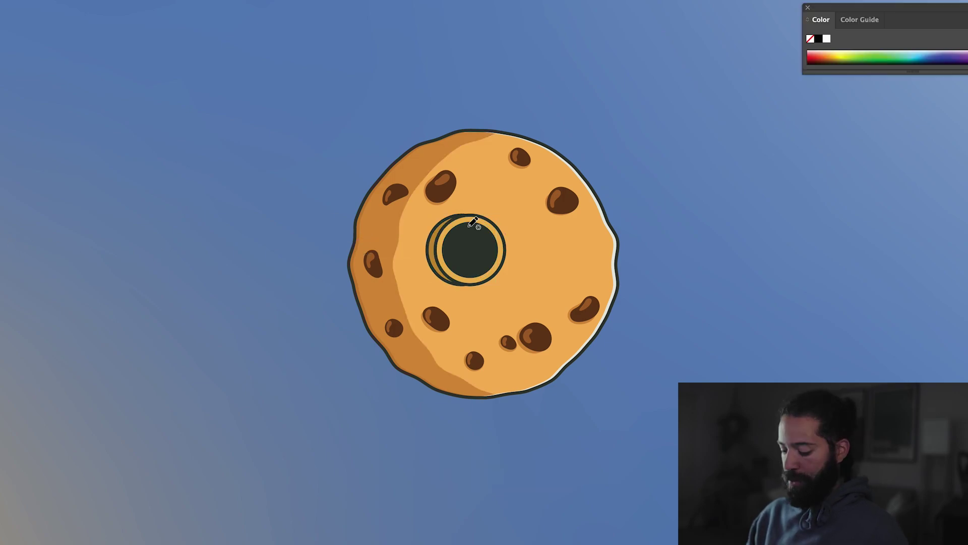
Draw a wavy vertical reflection band across the dark lens and fill it with the cookie highlight's off-white
mouse_move(468, 221)
mouse_down()
mouse_move(460, 282)
mouse_move(488, 282)
mouse_move(495, 243)
mouse_move(487, 223)
mouse_up()
key(i)
click(614, 242)
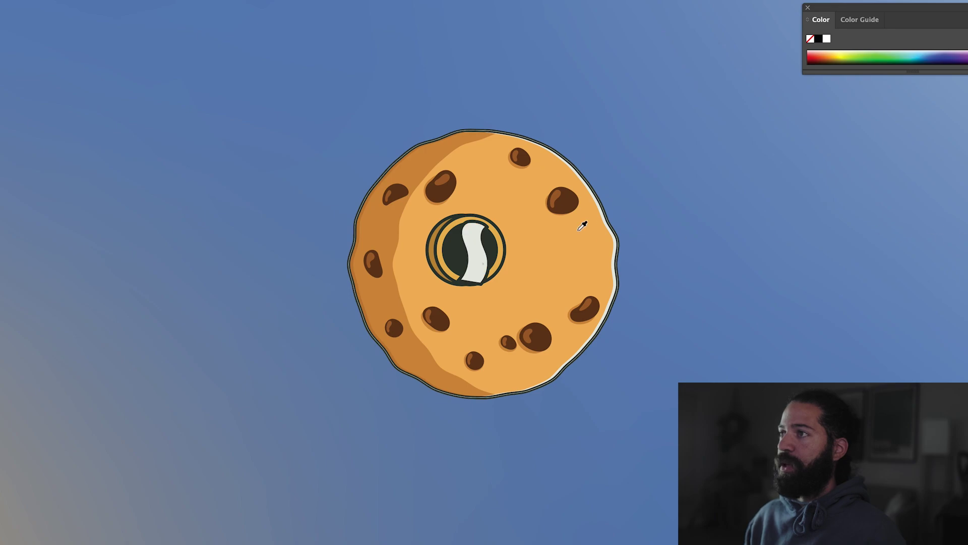
Duplicate the dark lens circle in place in front and intersect the copy with the wavy band to trim the reflection
scroll(582, 222, down, 1)
key(v)
click(453, 242)
key(super+c)
key(super+f)
key(super+shift+bracketright)
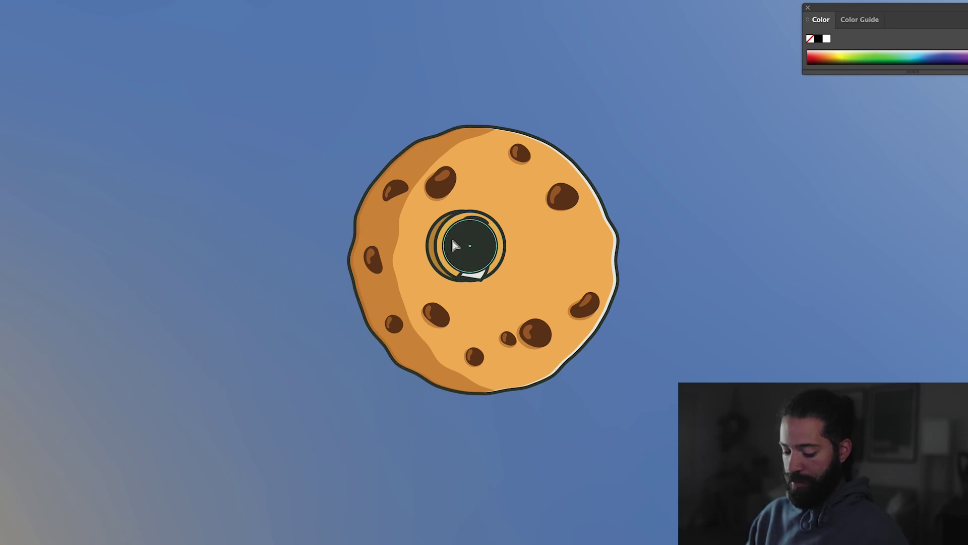
shift+click(478, 275)
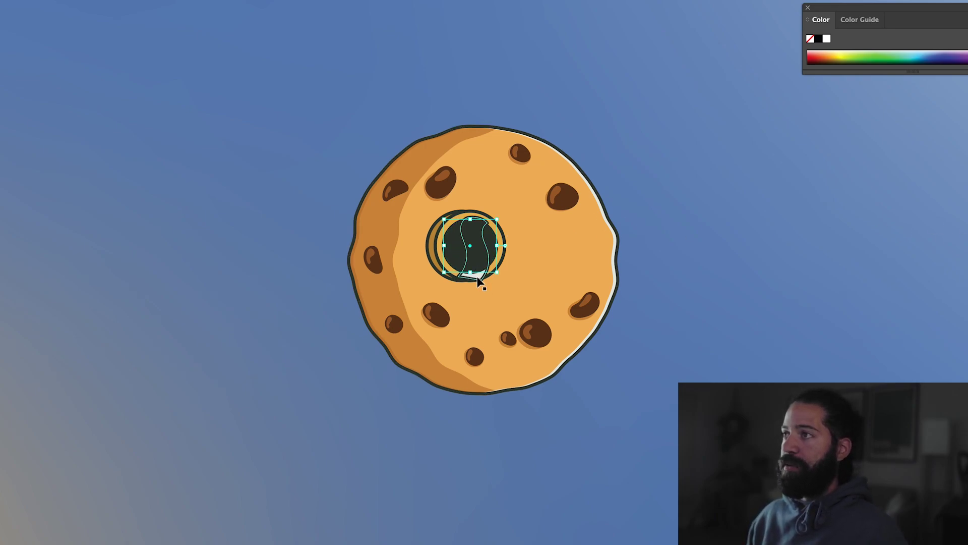
shift+click(476, 277)
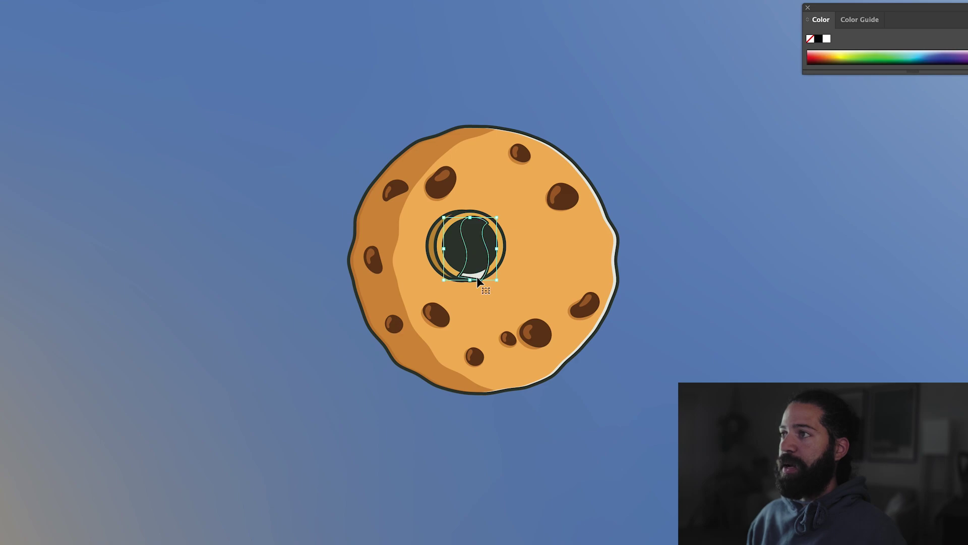
key(shift+ctrl+F9)
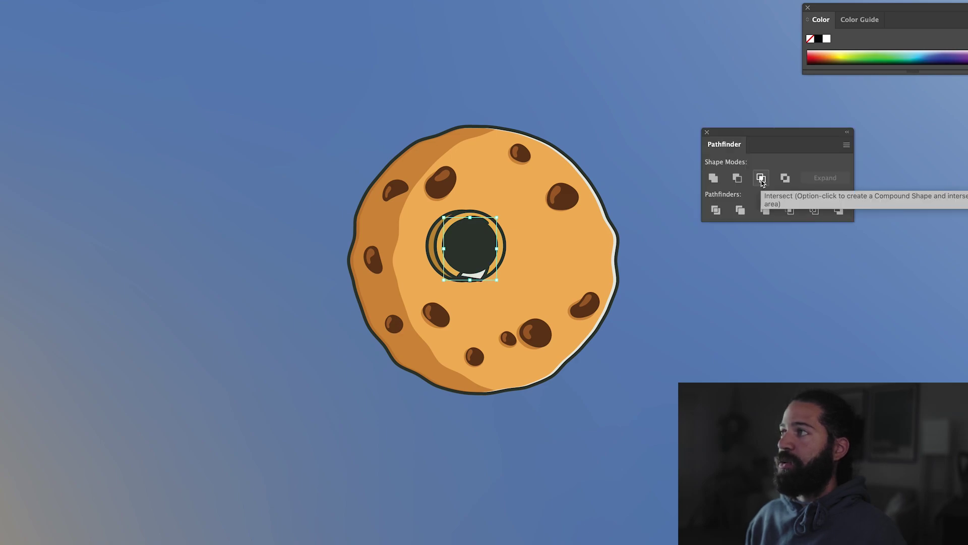
click(761, 179)
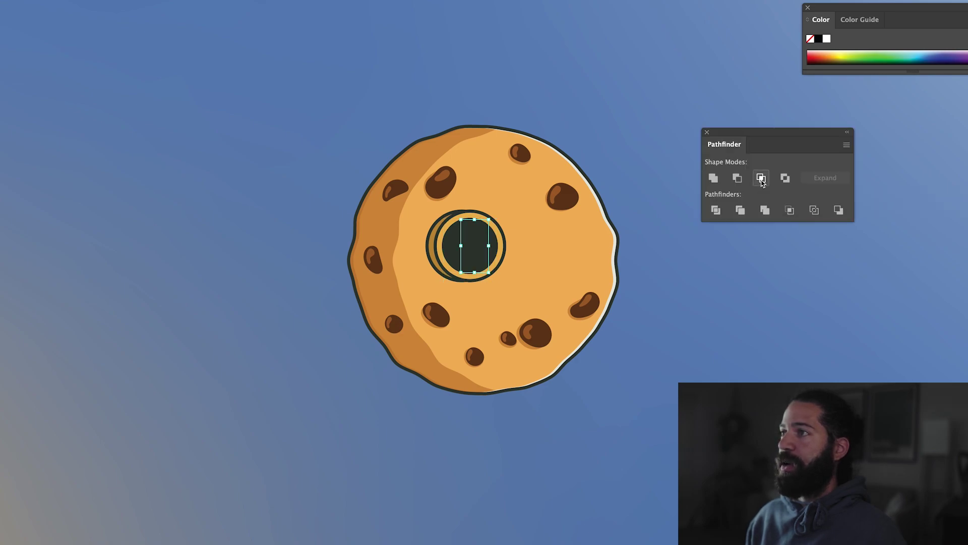
Recolor the trimmed reflection off-white with the Eyedropper and group all parts of the lens
key(i)
click(615, 237)
key(v)
shift+click(453, 244)
key(super+g)
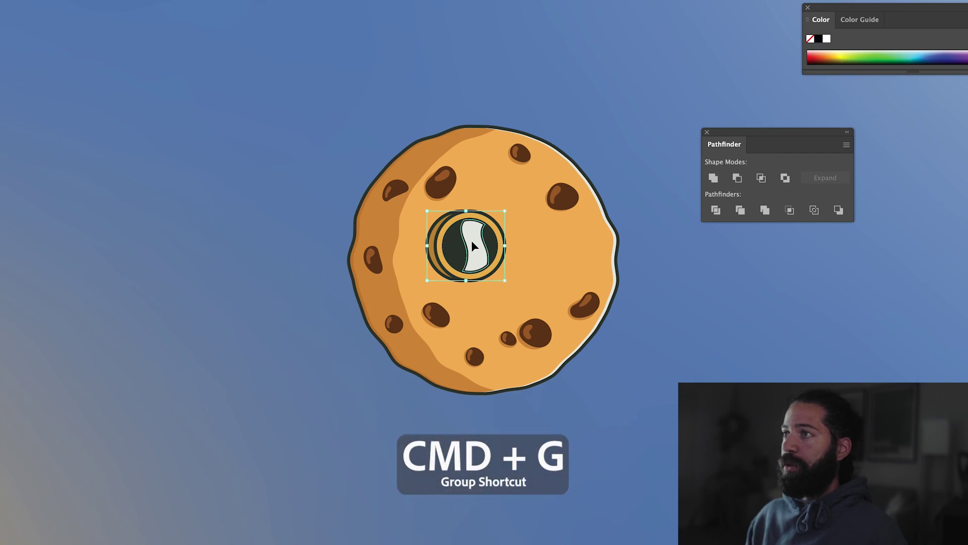
Reposition the grouped lens and place a copy directly beside it to complete the pair of sunglasses
drag(471, 241, 397, 251)
shift+click(470, 247)
drag(472, 247, 539, 247)
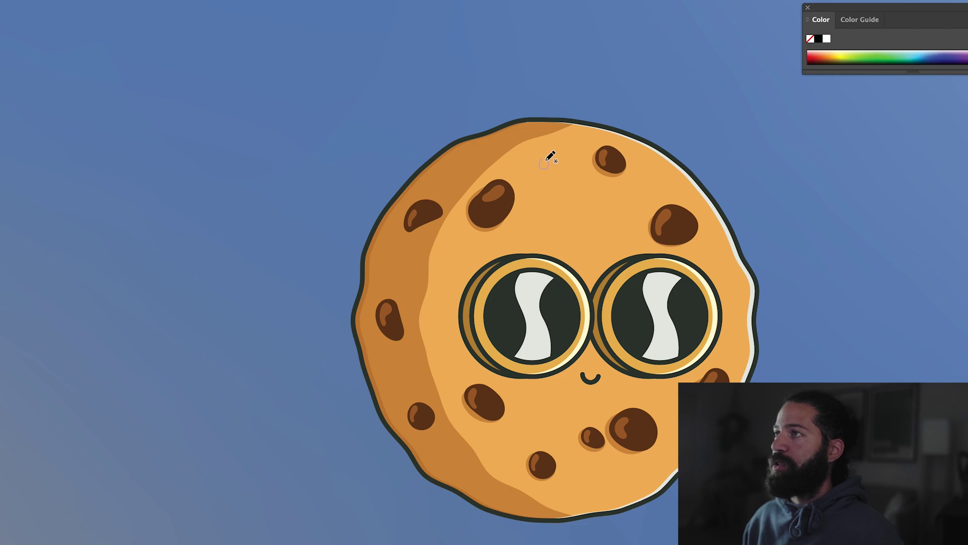
Add small light brown speckles between the chocolate chips and beside the sunglasses on the cookie
click(543, 164)
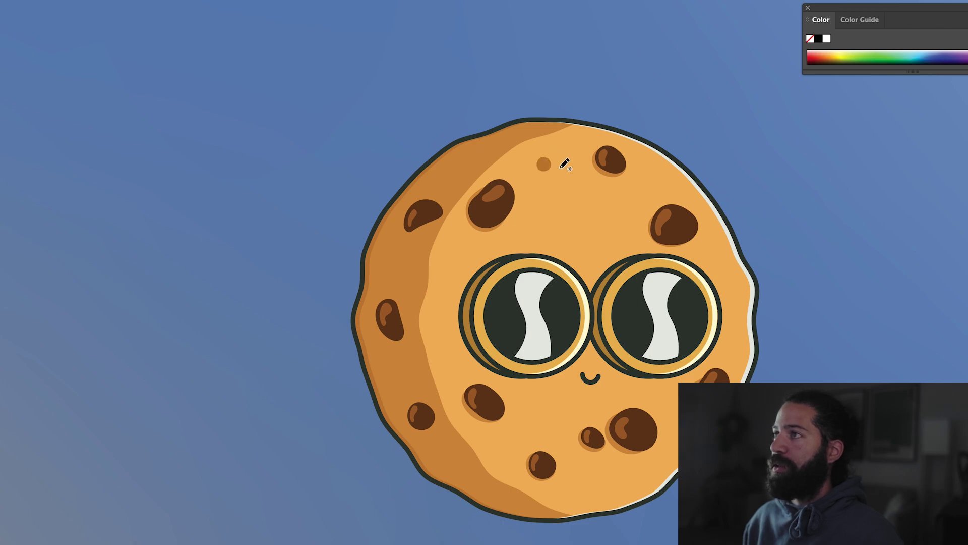
click(584, 191)
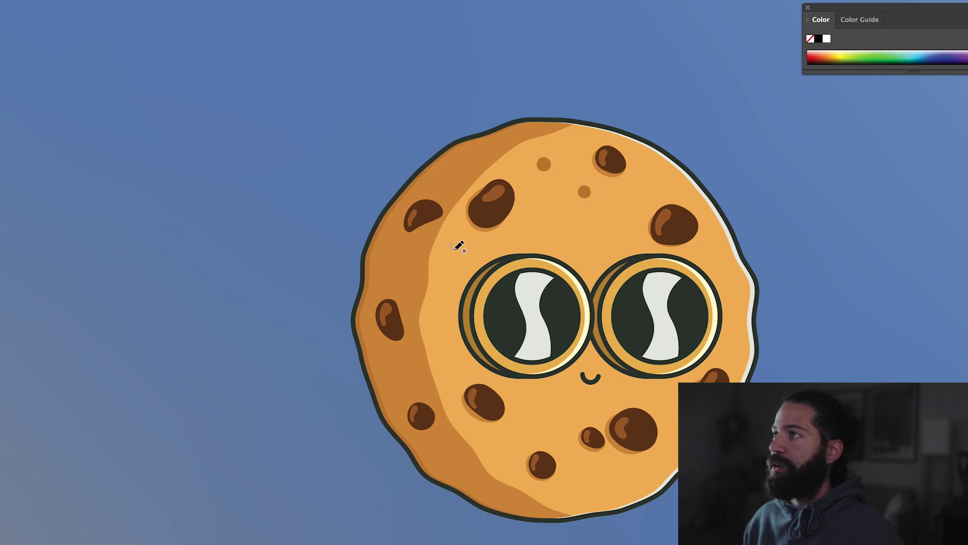
drag(455, 250, 461, 242)
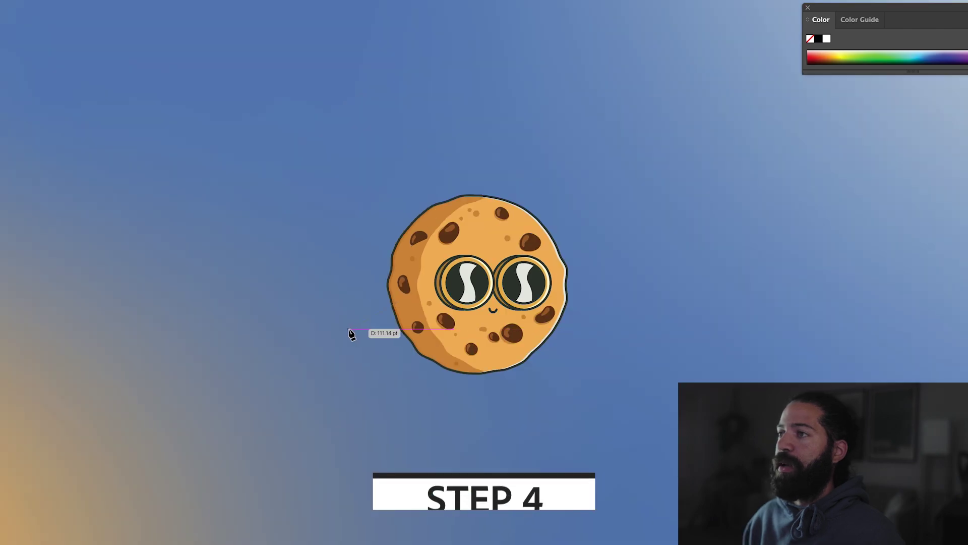
Draw the left arm's upper line with the Pen tool and its fingers and thumb with the Pencil tool
click(351, 329)
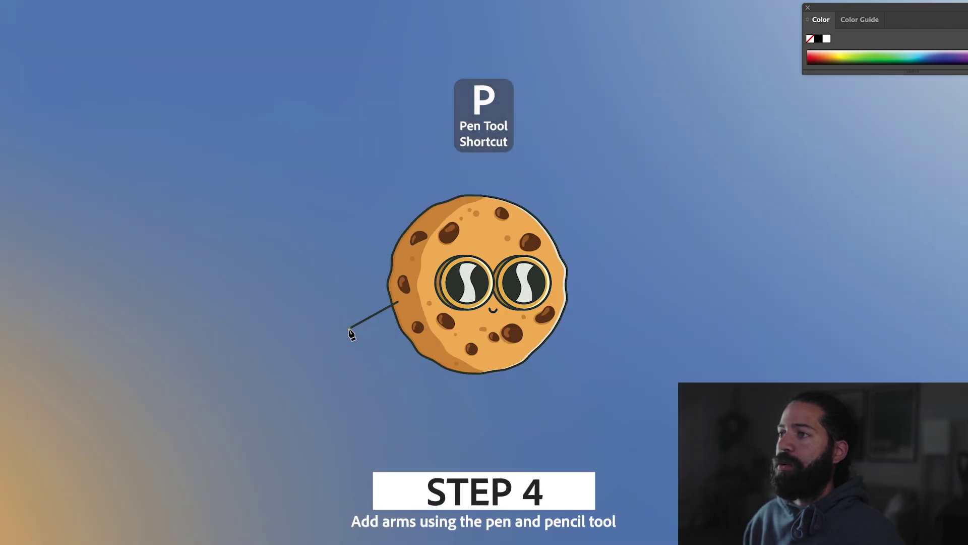
key(n)
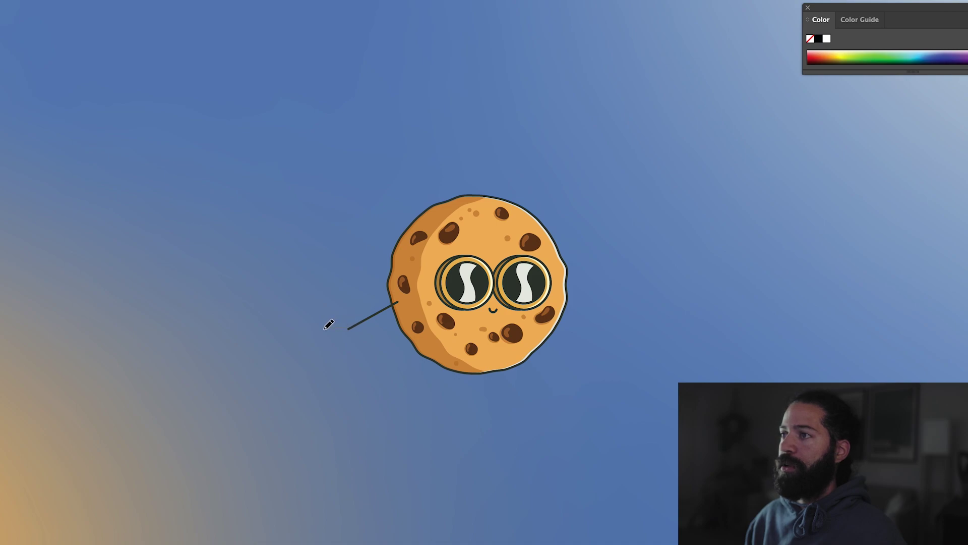
drag(348, 328, 312, 359)
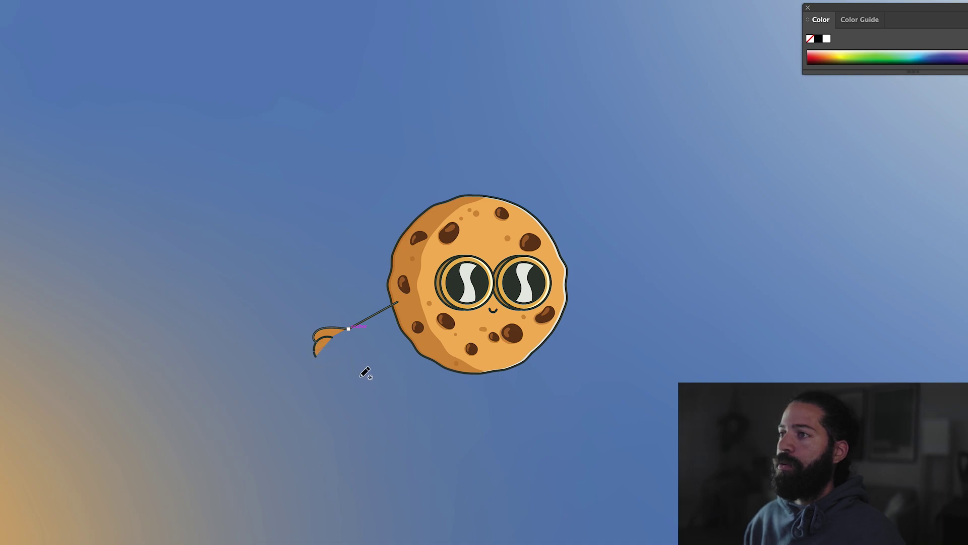
drag(332, 347, 367, 342)
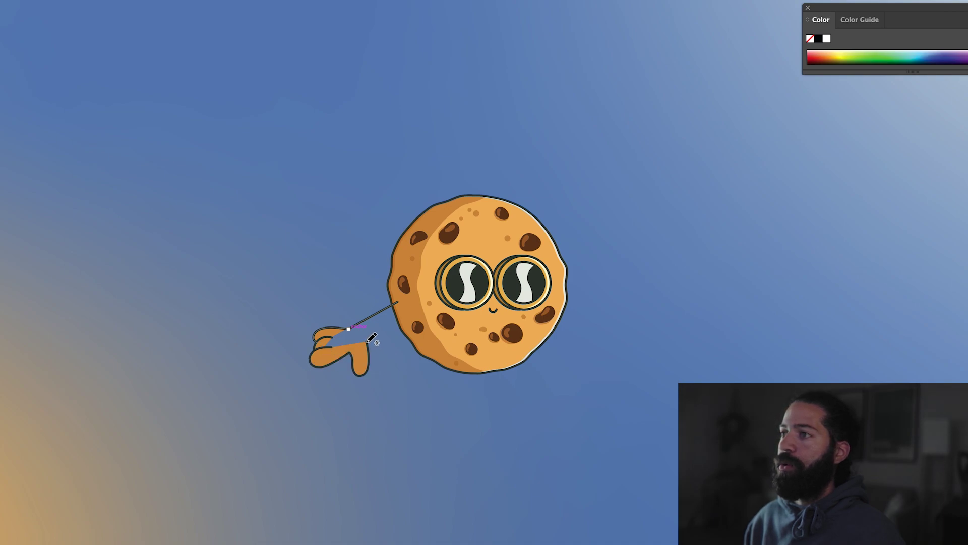
Draw the left arm's lower line with the Pen tool from the base of the thumb to the cookie
key(p)
click(367, 342)
click(411, 318)
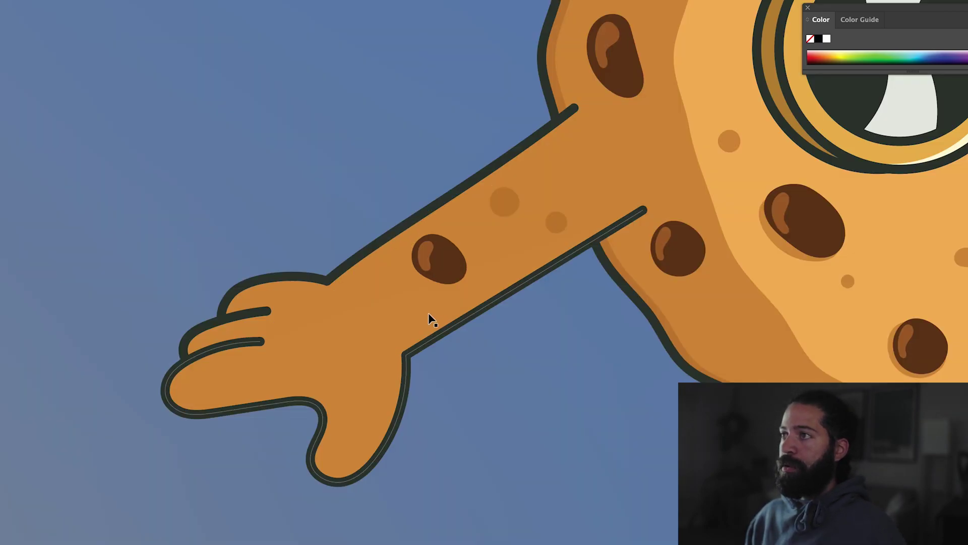
click(443, 268)
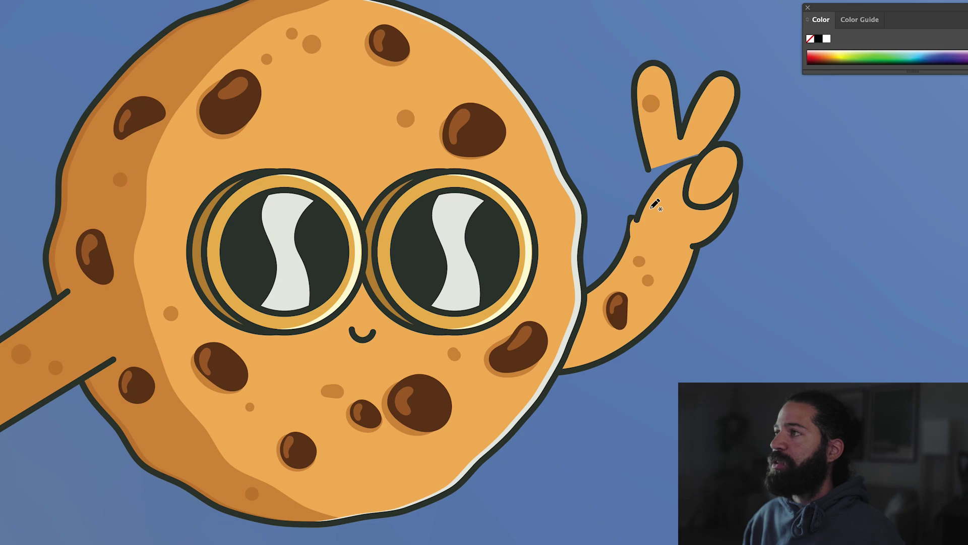
Draw the folded finger on the peace-sign hand and start the leg outline under the cookie with the Pencil tool
drag(649, 206, 677, 172)
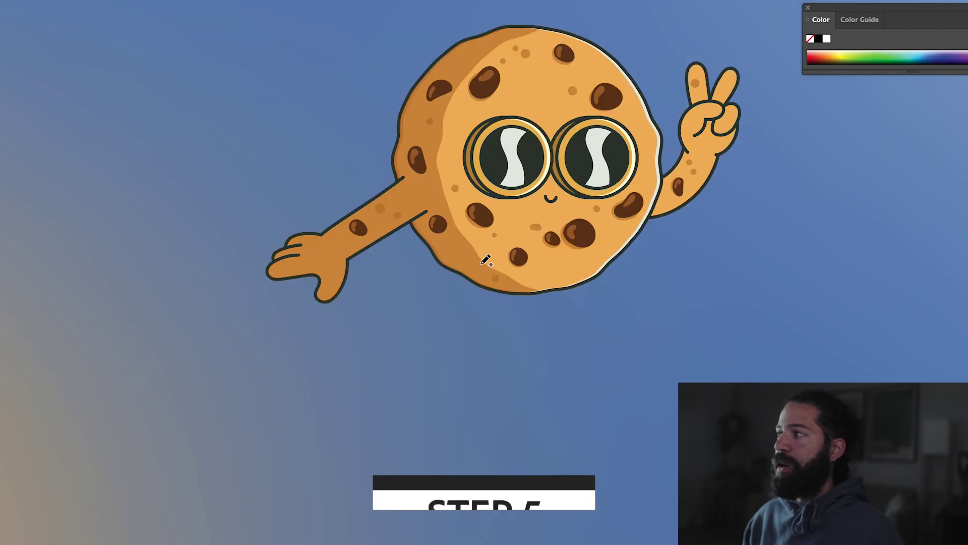
mouse_move(489, 289)
mouse_down()
mouse_move(510, 355)
mouse_move(537, 341)
mouse_move(573, 344)
mouse_move(573, 305)
mouse_up()
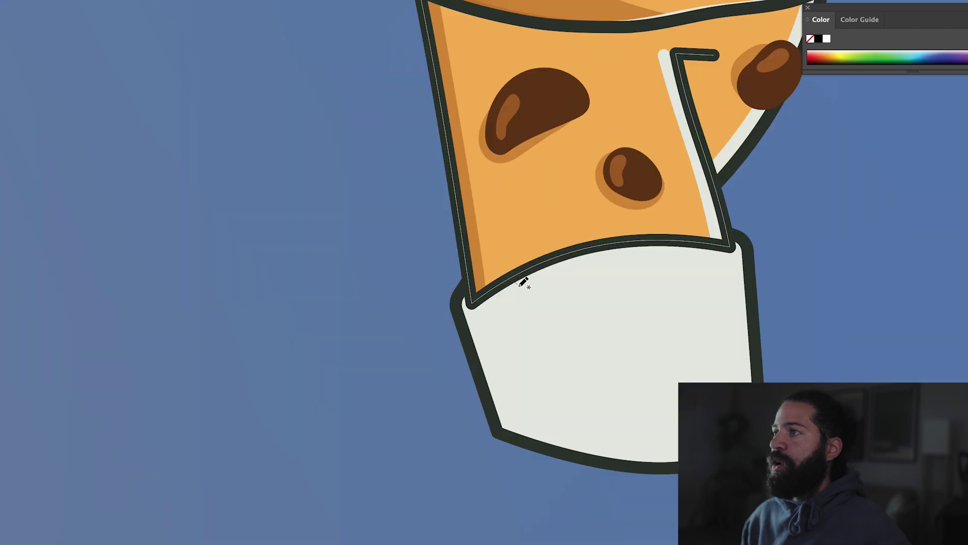
Draw four wavy rib lines down the white sock, from its upper edge to its lower edge
drag(521, 277, 547, 452)
mouse_move(580, 257)
mouse_down()
mouse_move(621, 419)
mouse_move(619, 458)
mouse_up()
mouse_move(644, 243)
mouse_down()
mouse_move(679, 381)
mouse_move(674, 456)
mouse_up()
drag(706, 249, 720, 456)
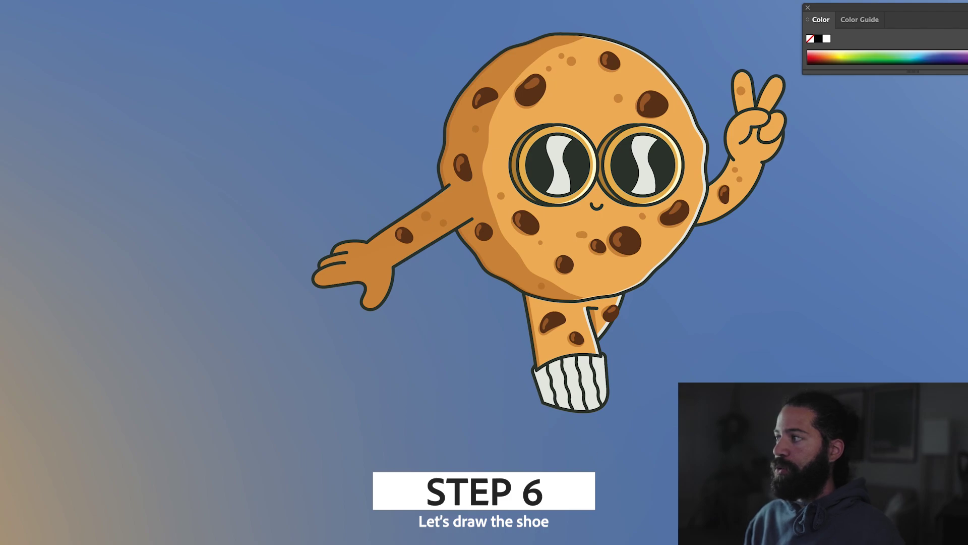
Draw the shoe's closed teardrop-shaped toe below the sock and a curved band running from the heel over the toe
mouse_move(576, 460)
mouse_down()
mouse_move(649, 453)
mouse_move(664, 438)
mouse_move(666, 413)
mouse_move(660, 403)
mouse_move(638, 409)
mouse_up()
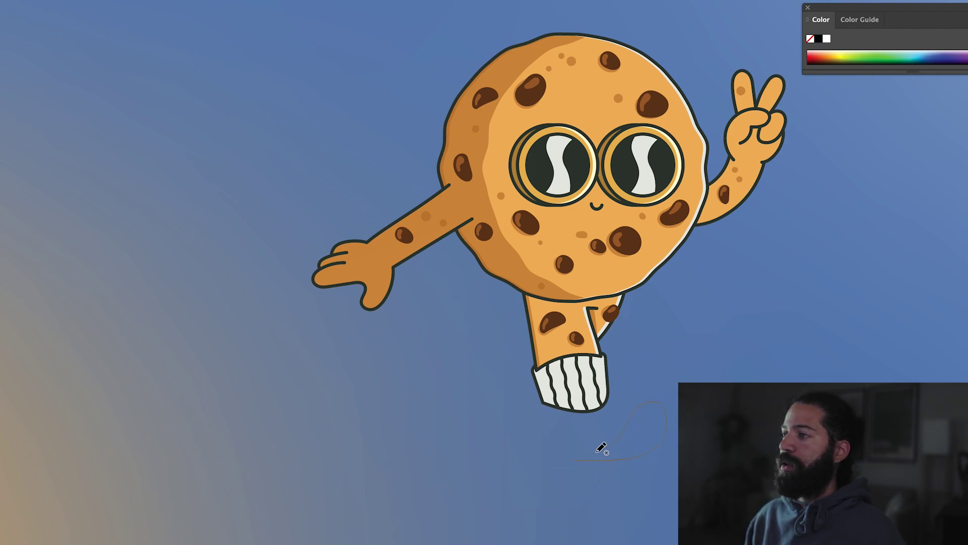
drag(577, 459, 577, 459)
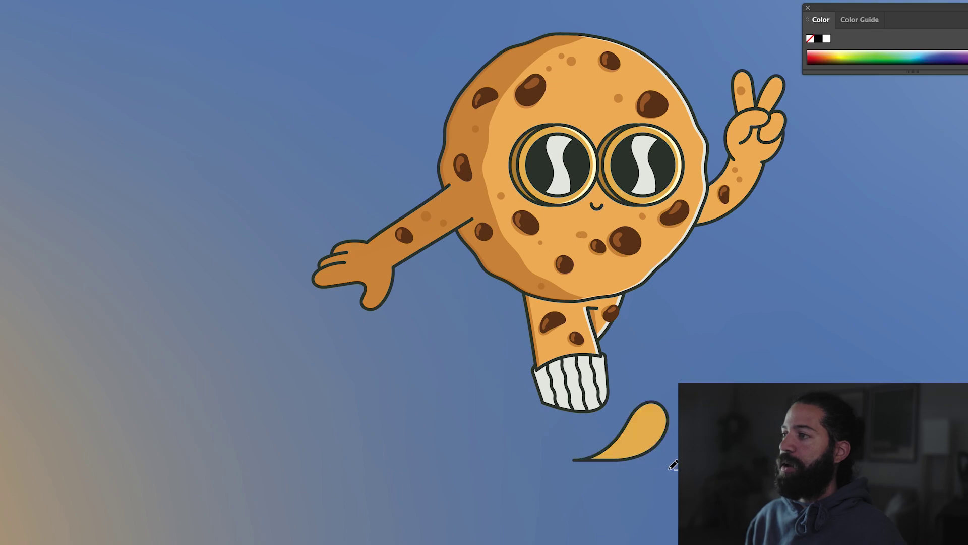
scroll(673, 465, up, 2)
mouse_move(615, 385)
mouse_down()
mouse_move(594, 423)
mouse_move(550, 452)
mouse_up()
drag(481, 458, 481, 457)
mouse_move(481, 458)
mouse_down()
mouse_move(480, 471)
mouse_move(530, 470)
mouse_move(669, 413)
mouse_up()
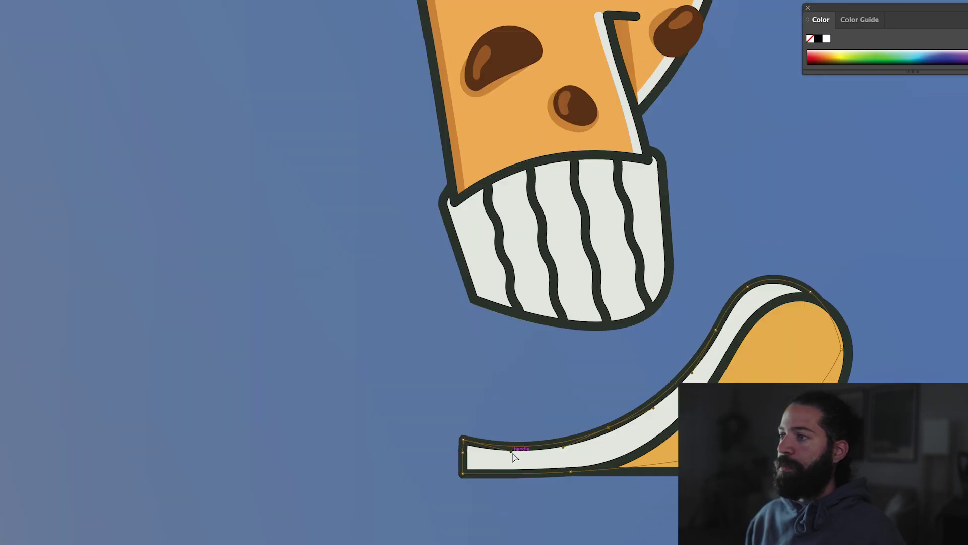
Smooth the upper edge of the shoe band near the heel and remove the middle anchor point from its heel end
click(509, 444)
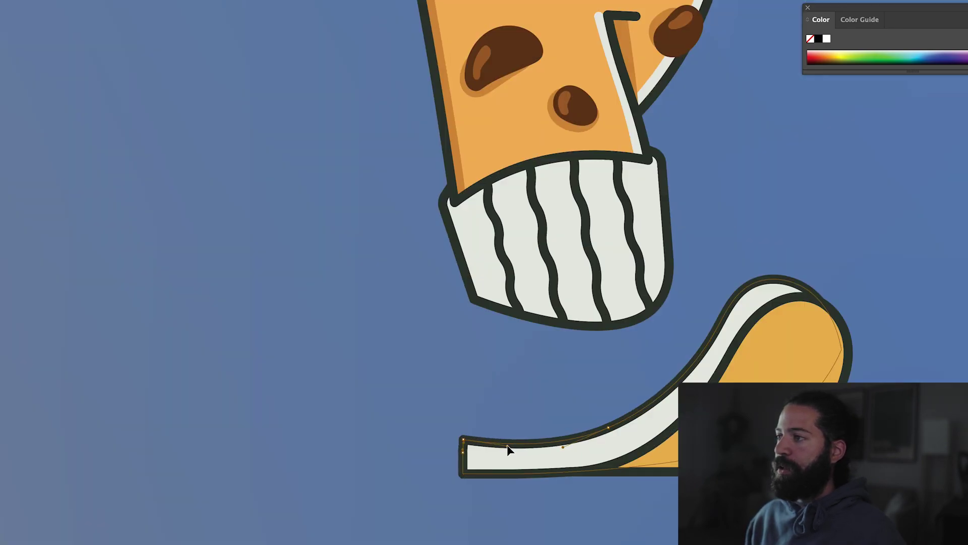
click(511, 448)
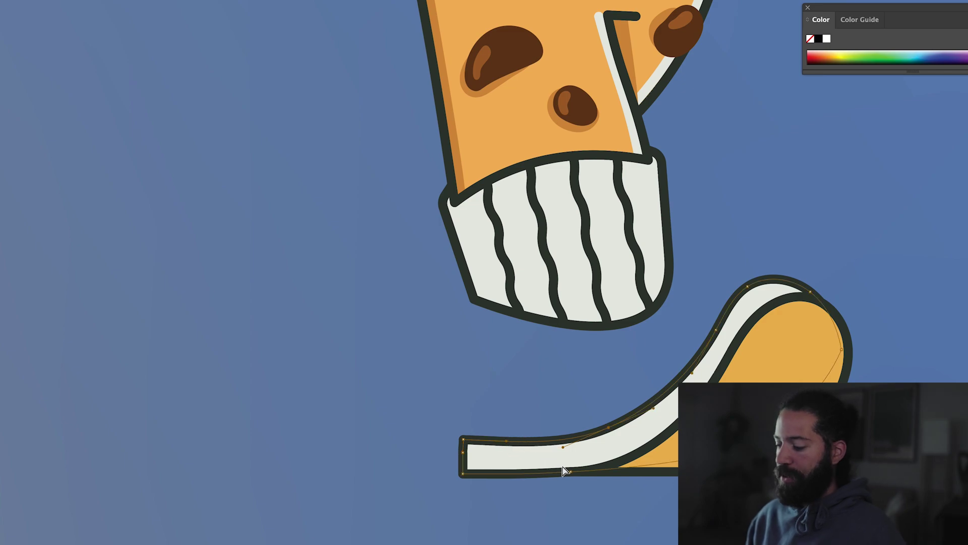
key(p)
click(463, 452)
Select both corner anchors at the heel end of the shoe band and round them
key(a)
click(463, 473)
shift+click(463, 440)
drag(463, 440, 458, 440)
Draw the closed red toe cap above the shoe band and send it behind the band
mouse_move(737, 326)
mouse_down()
mouse_move(728, 309)
mouse_move(666, 306)
mouse_move(663, 359)
mouse_move(738, 327)
mouse_up()
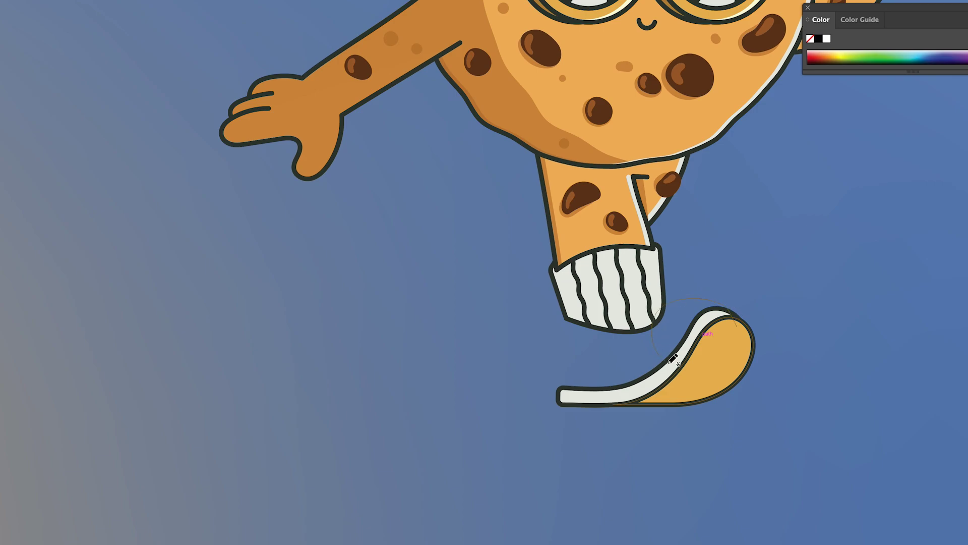
key(super+shift+[)
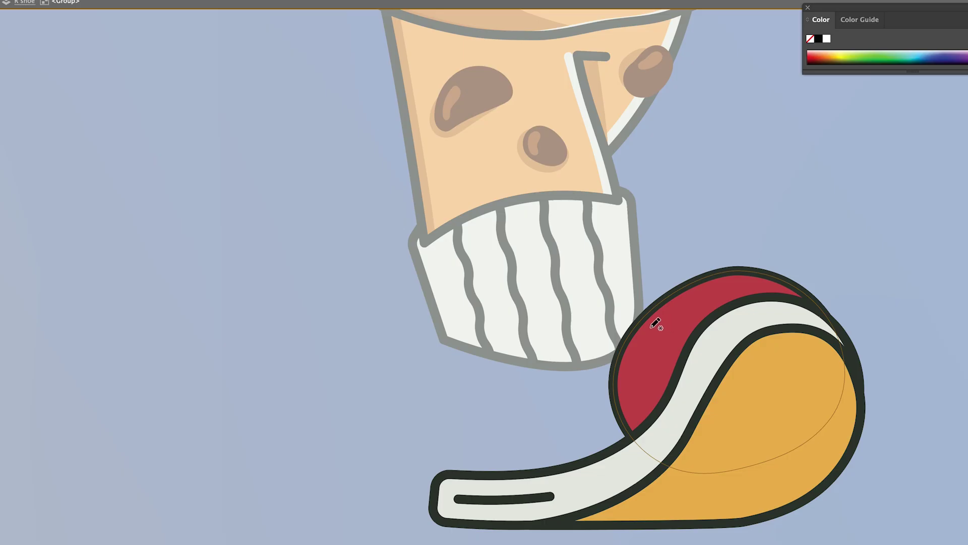
Draw two overlapping rounded white laces beside the toe cap and send them behind it
drag(653, 328, 630, 348)
drag(631, 348, 654, 329)
drag(599, 341, 618, 357)
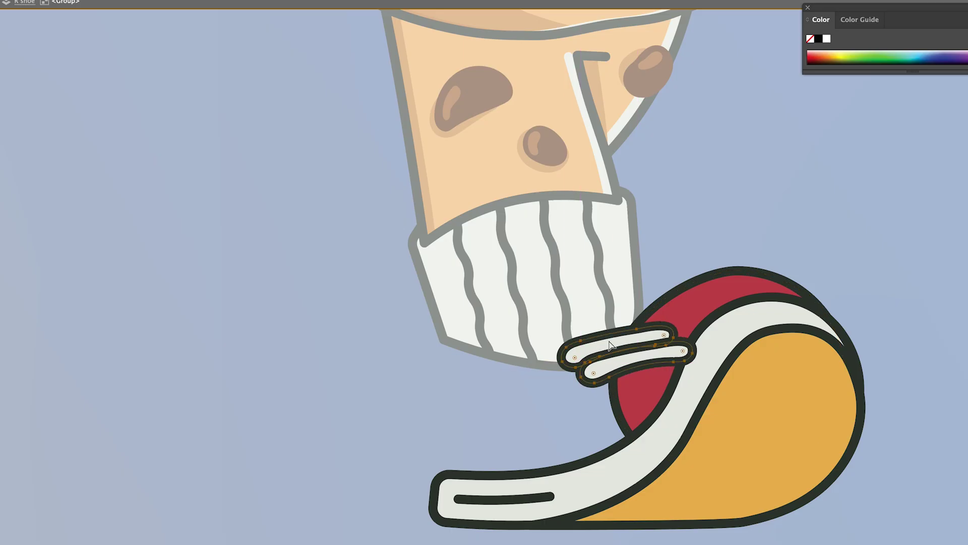
key(super+shift+[)
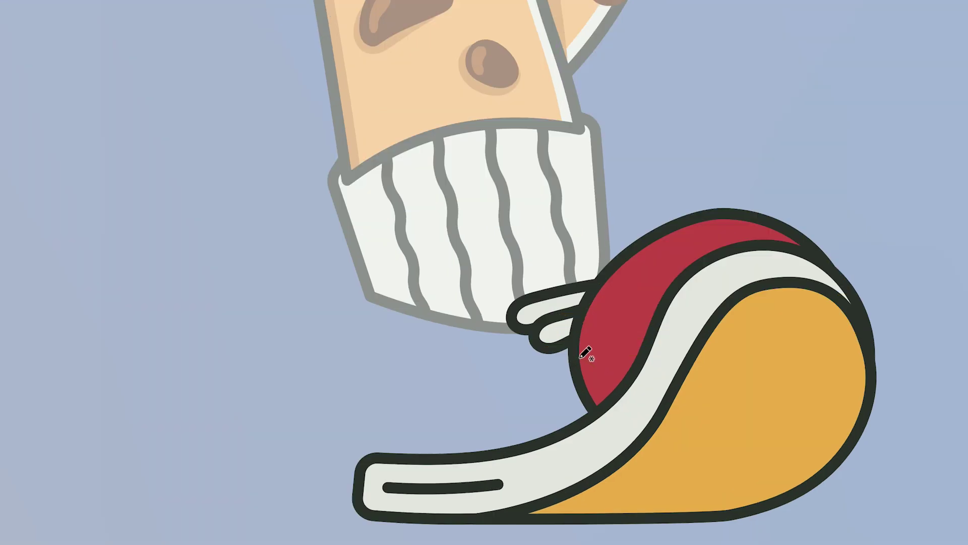
Draw the shoe's closed red heel body beside the toe cap and a four-sided white label on the tongue
mouse_move(579, 357)
mouse_down()
mouse_move(437, 306)
mouse_move(361, 426)
mouse_move(612, 372)
mouse_move(597, 369)
mouse_move(634, 270)
mouse_move(623, 356)
mouse_move(585, 357)
mouse_up()
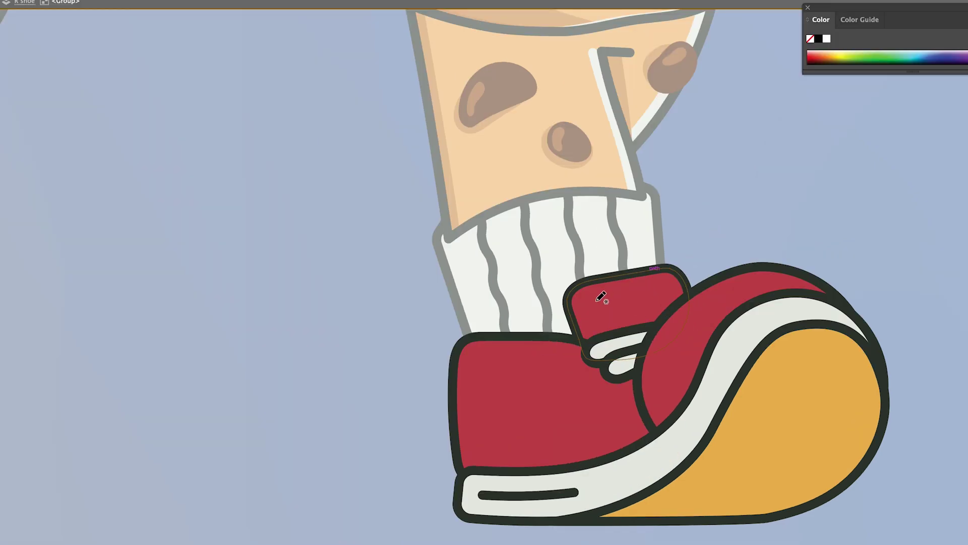
mouse_move(601, 297)
mouse_down()
mouse_move(648, 289)
mouse_move(616, 307)
mouse_move(605, 299)
mouse_up()
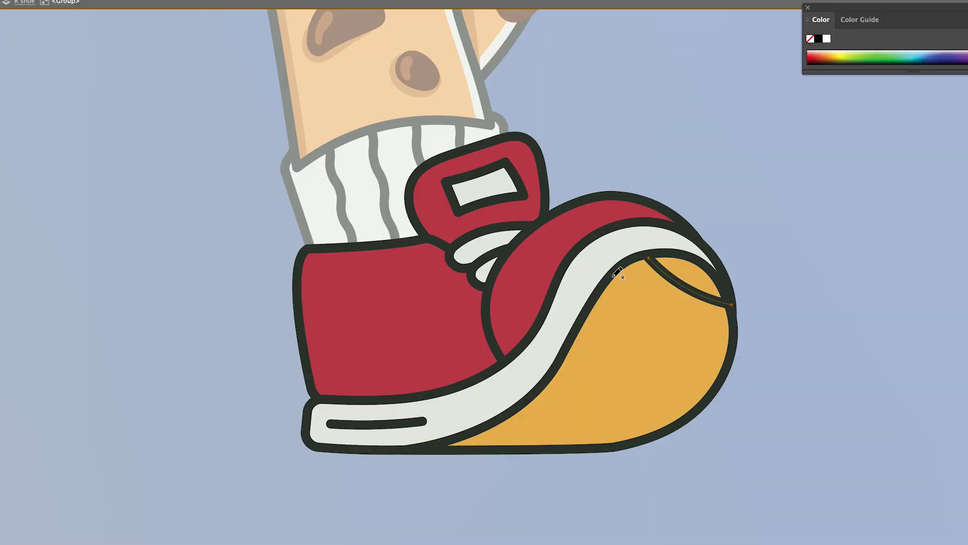
Draw crisscrossing curved tread lines across the orange sole from the shoe band to its outer edge
mouse_move(617, 272)
mouse_down()
mouse_move(671, 320)
mouse_move(731, 335)
mouse_up()
drag(599, 299, 629, 335)
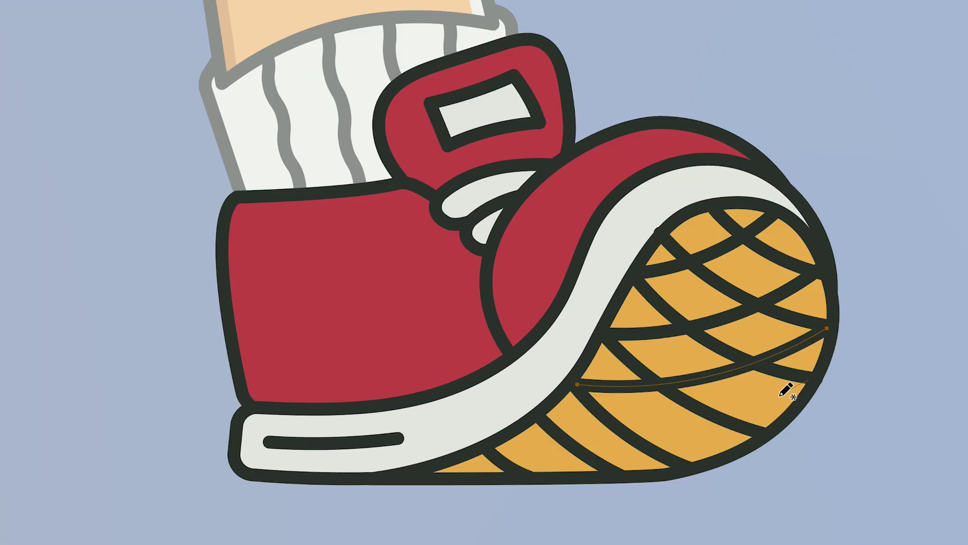
drag(781, 396, 544, 428)
drag(617, 451, 579, 456)
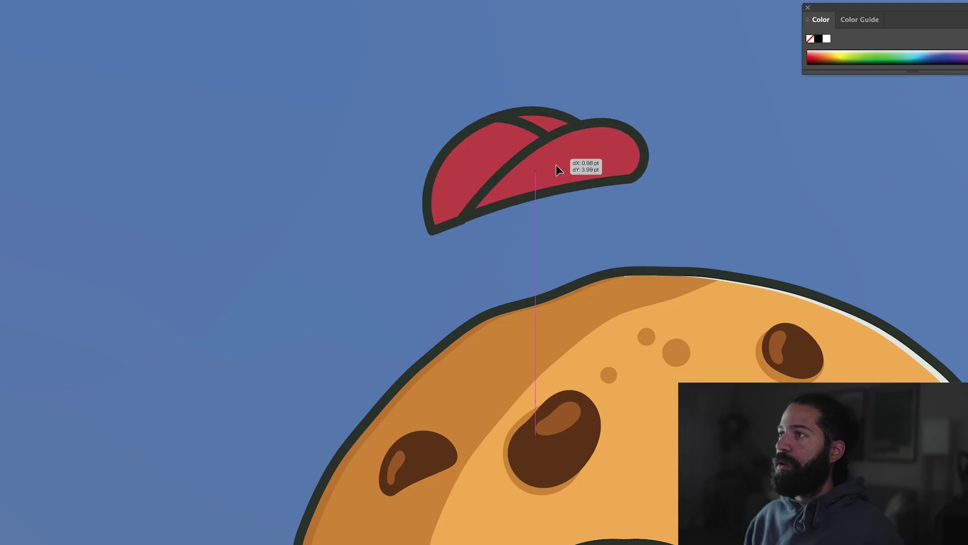
Move the red hat down toward the top of the cookie's head
drag(557, 168, 585, 253)
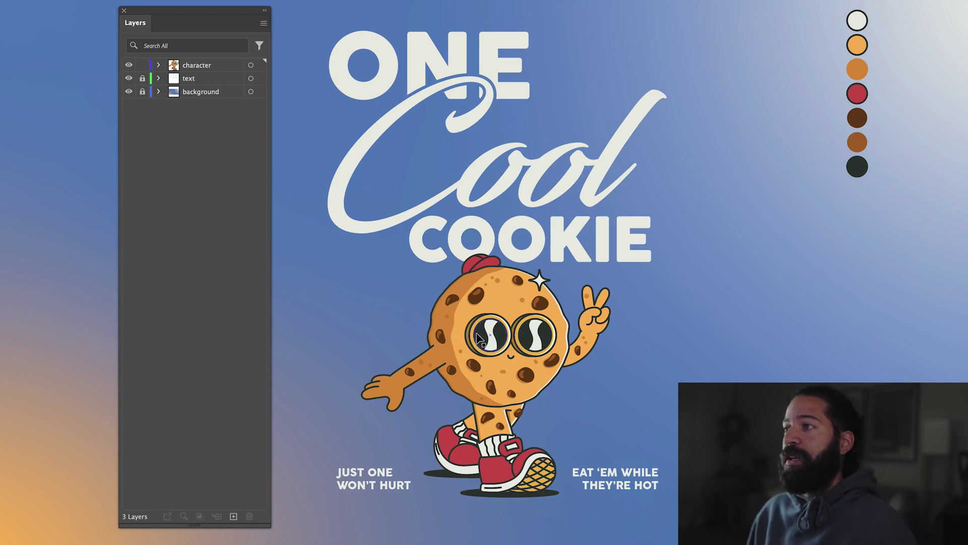
Release the artwork of the character layer to separate layers in sequence
click(485, 336)
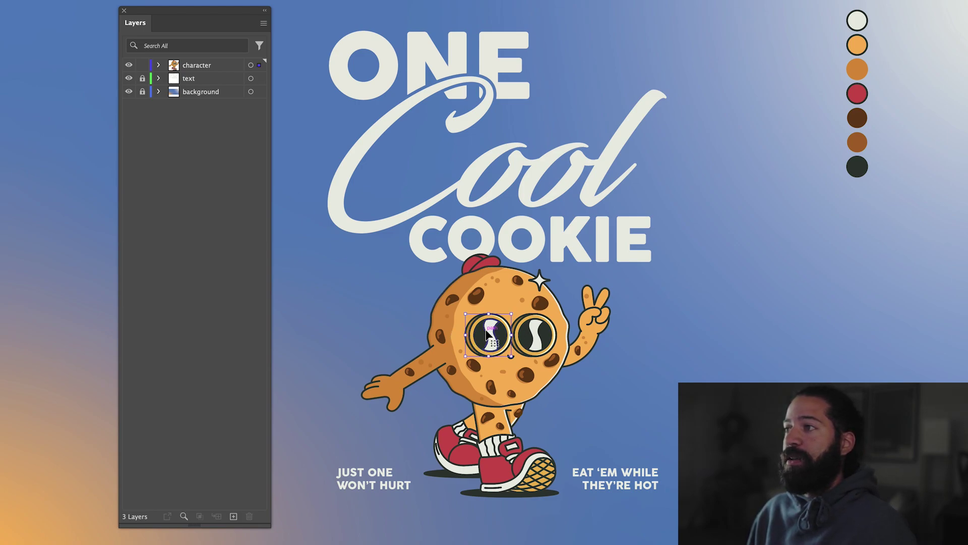
click(535, 337)
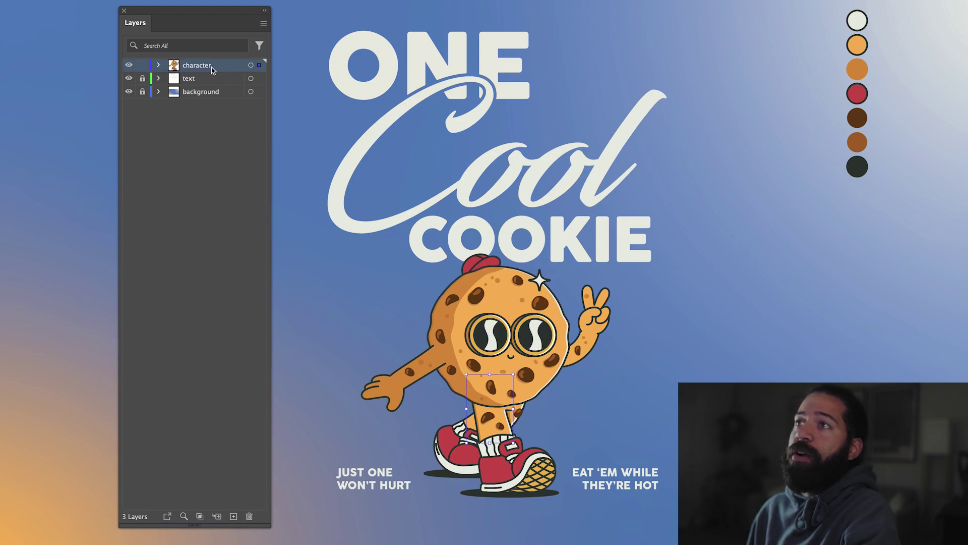
click(263, 24)
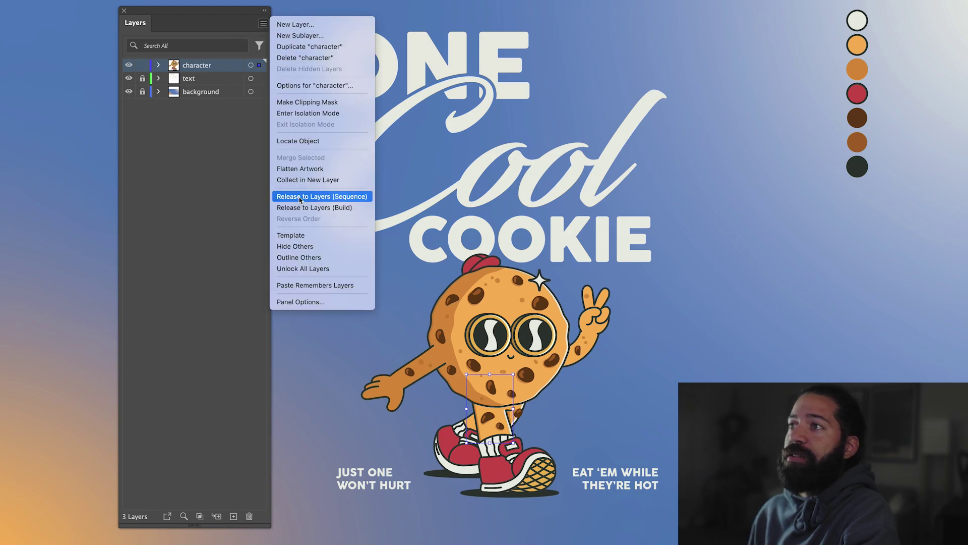
click(299, 198)
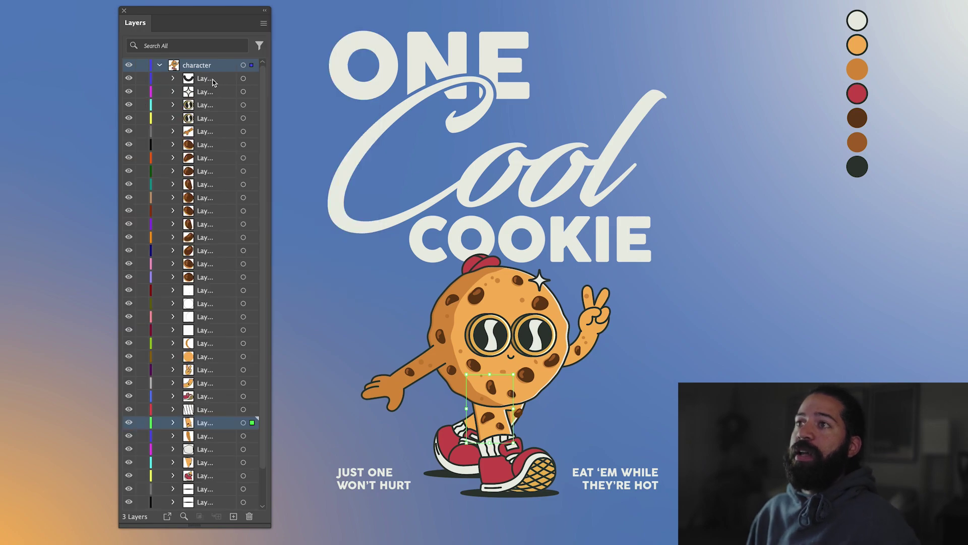
Move all the released sublayers out of the character layer to the top level and check one layer by toggling its visibility
click(210, 80)
scroll(225, 237, down, 3)
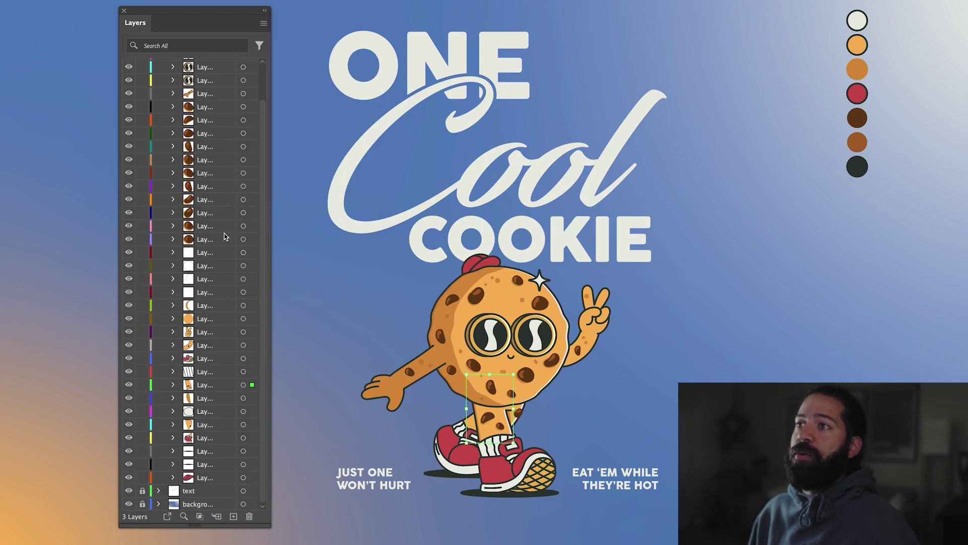
shift+click(206, 478)
scroll(219, 69, up, 3)
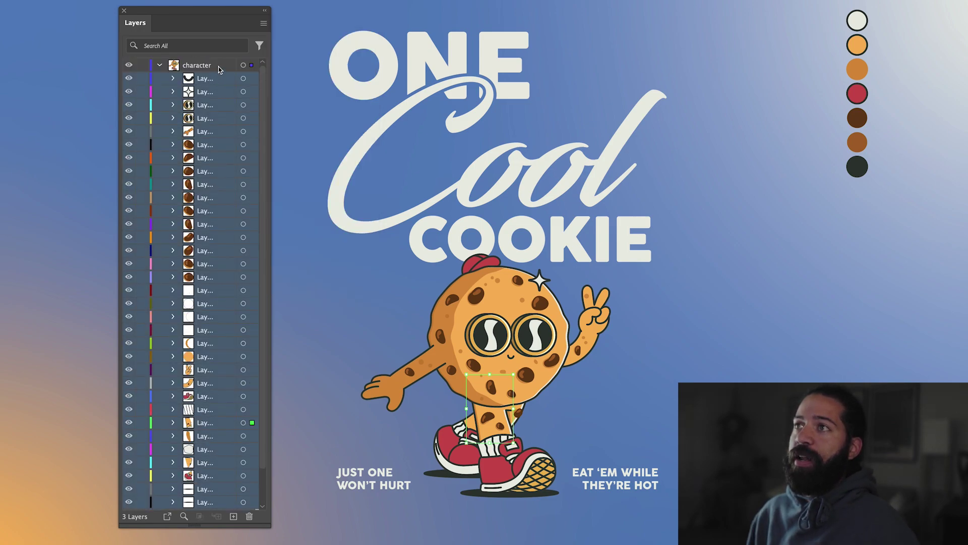
drag(219, 75, 217, 60)
click(127, 92)
click(127, 92)
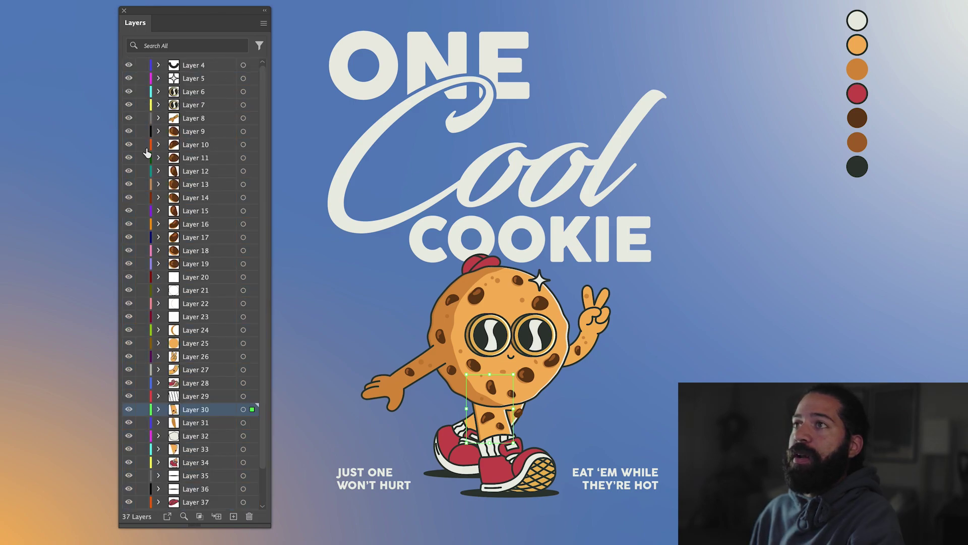
Rename Layer 4 as smile and Layer 5 as sparkle
double_click(195, 66)
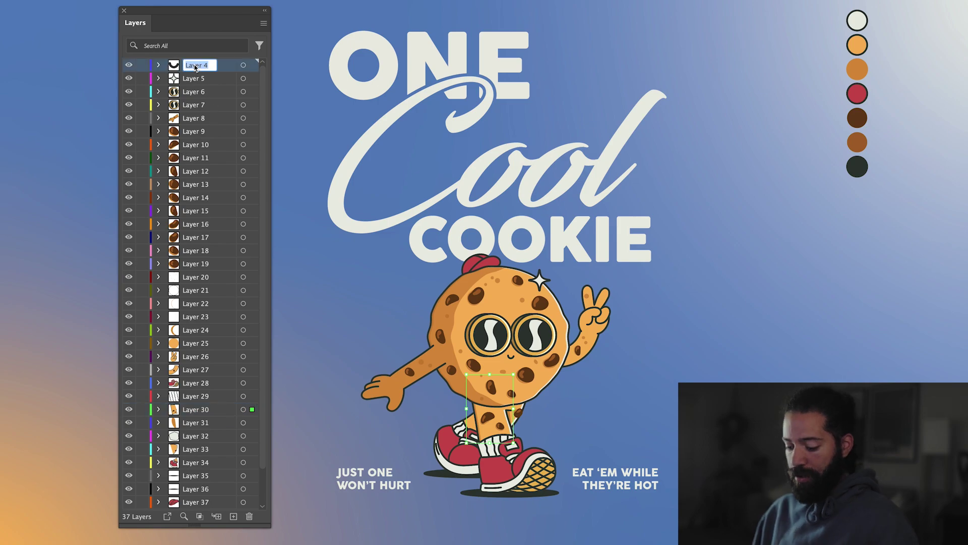
text(smile)
key(Return)
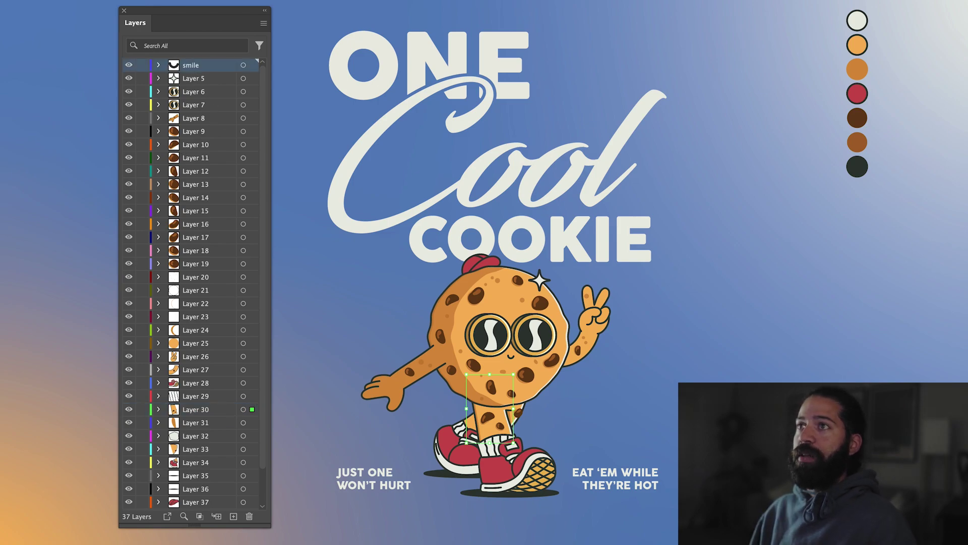
double_click(197, 79)
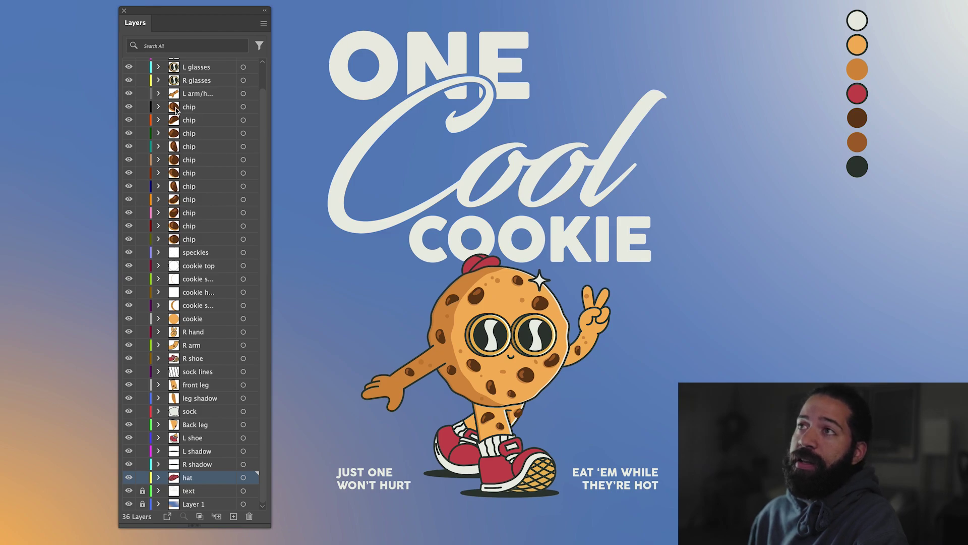
Filter the layers by "chip", toggle the visibility of the lower chip layers one by one, and hide the seventh chip
click(169, 46)
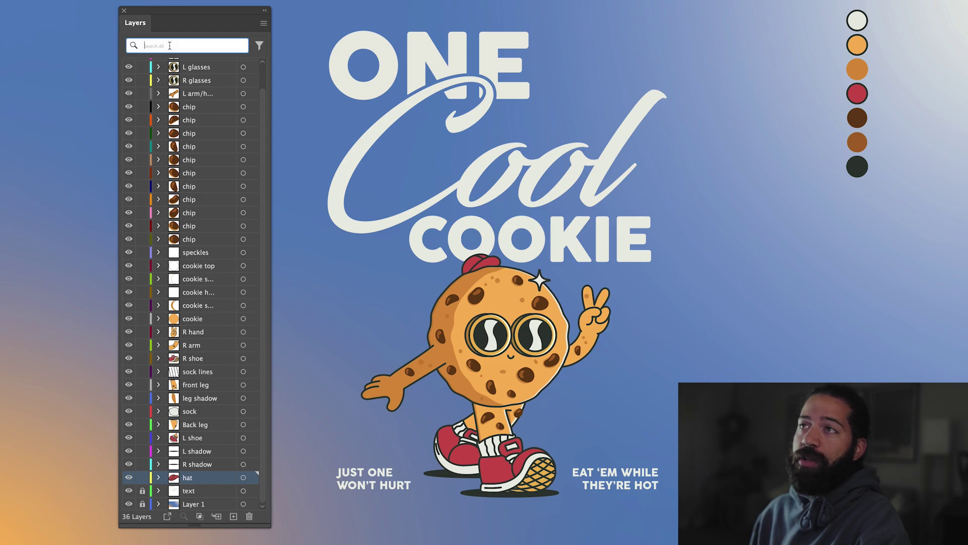
text(chip)
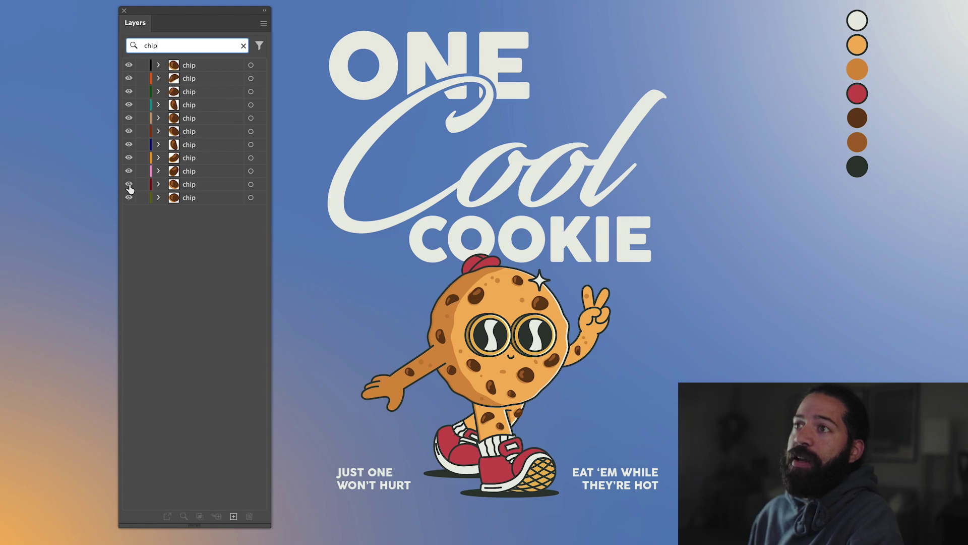
click(129, 200)
click(129, 200)
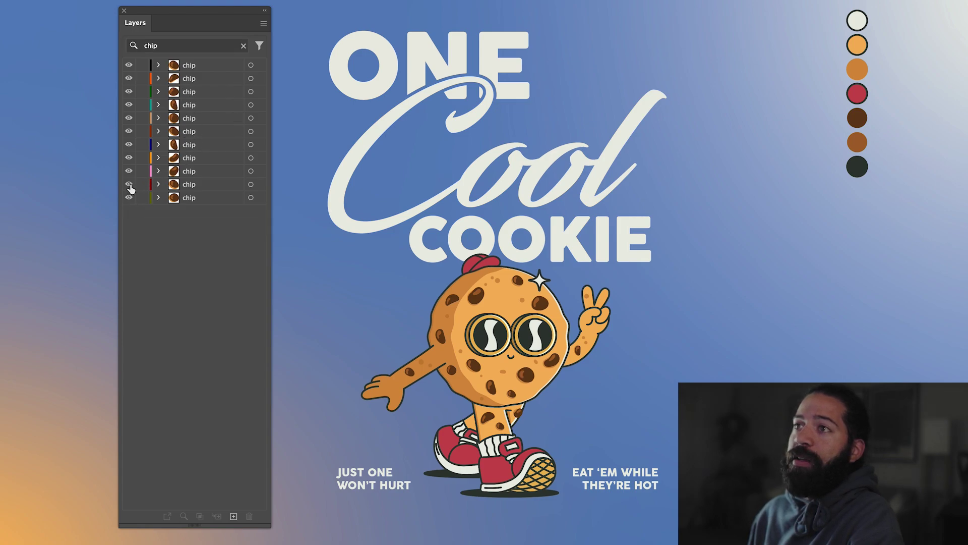
click(130, 184)
click(129, 171)
click(130, 171)
click(130, 158)
click(129, 157)
click(129, 145)
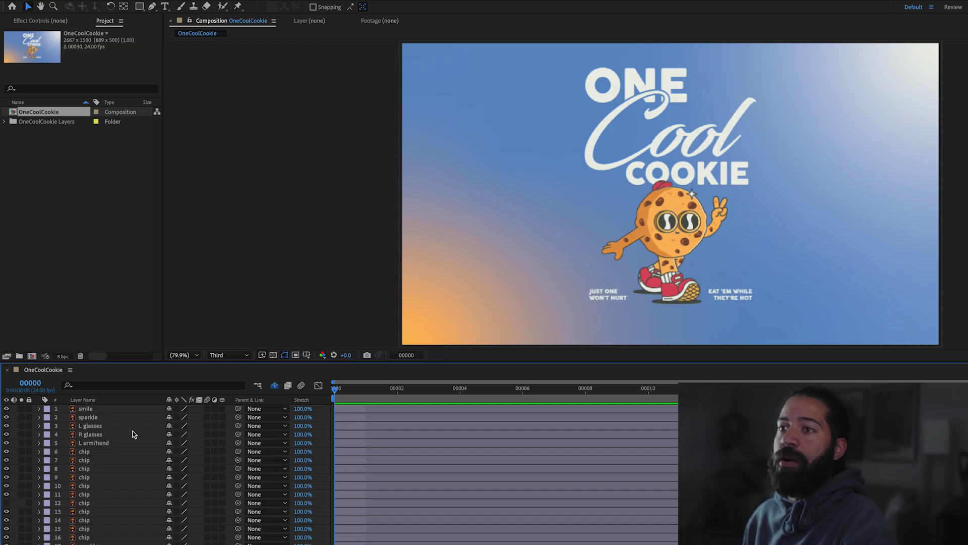
In After Effects, select chip layer 12 in the OneCoolCookie timeline and toggle its visibility on and off
scroll(133, 434, down, 2)
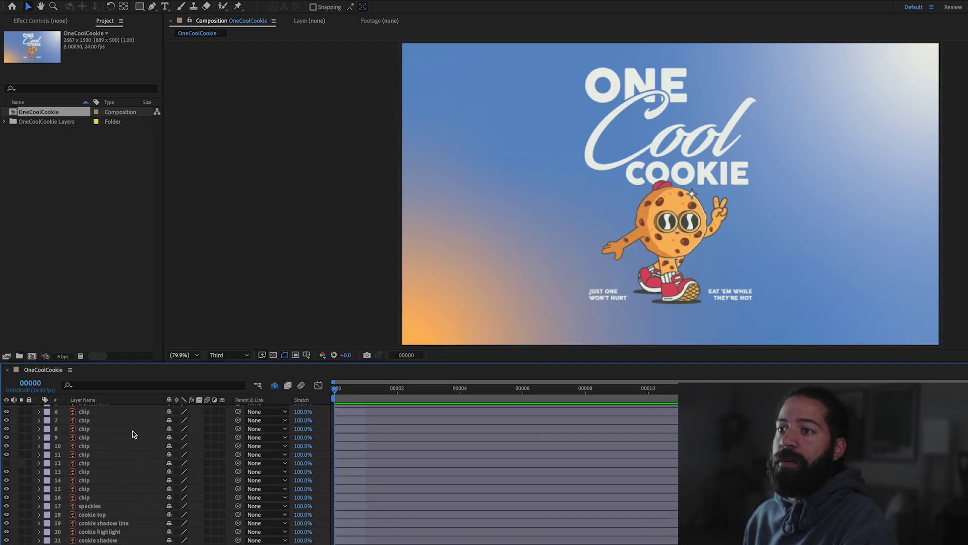
click(90, 464)
click(6, 463)
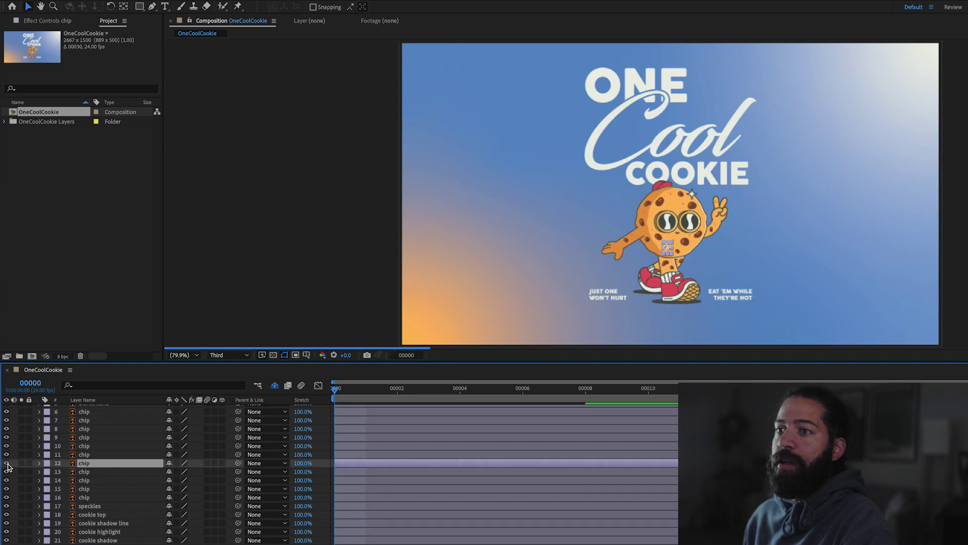
click(7, 463)
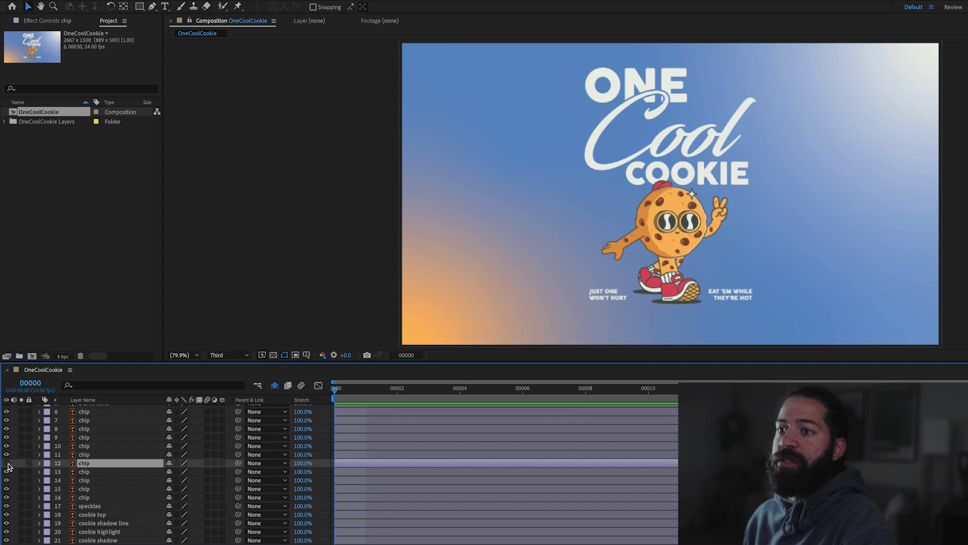